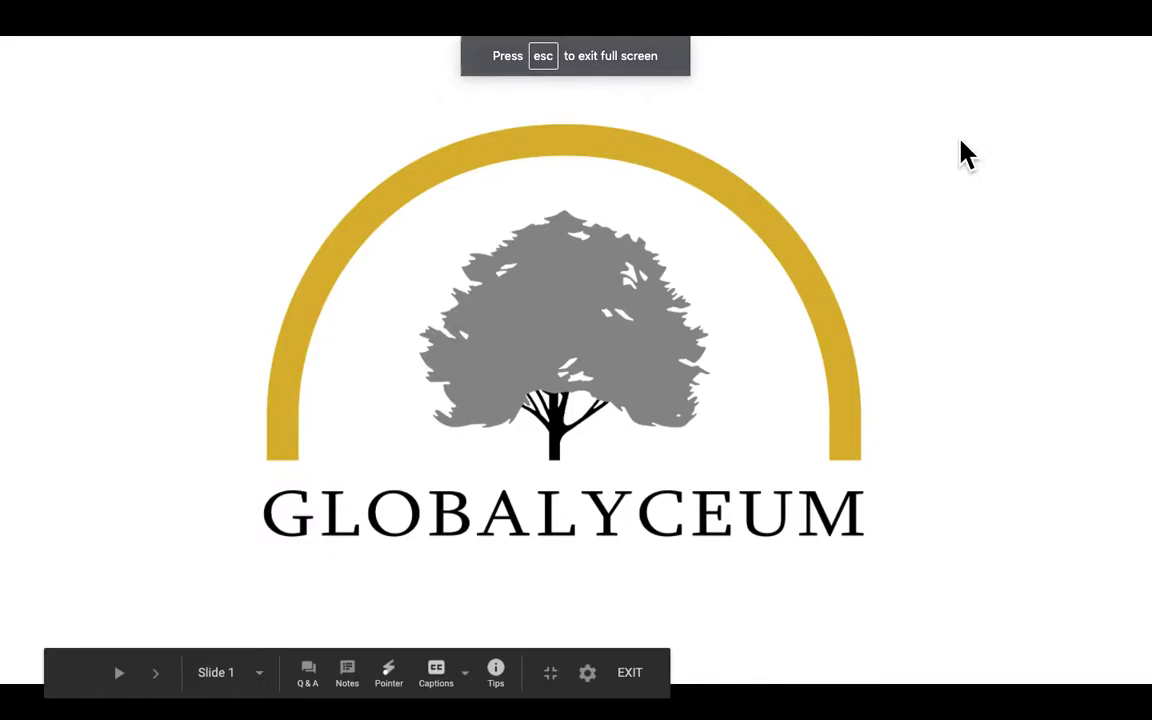
- Exit the full-screen slide to show the World History 1 section's Week 2 content
key("Escape")
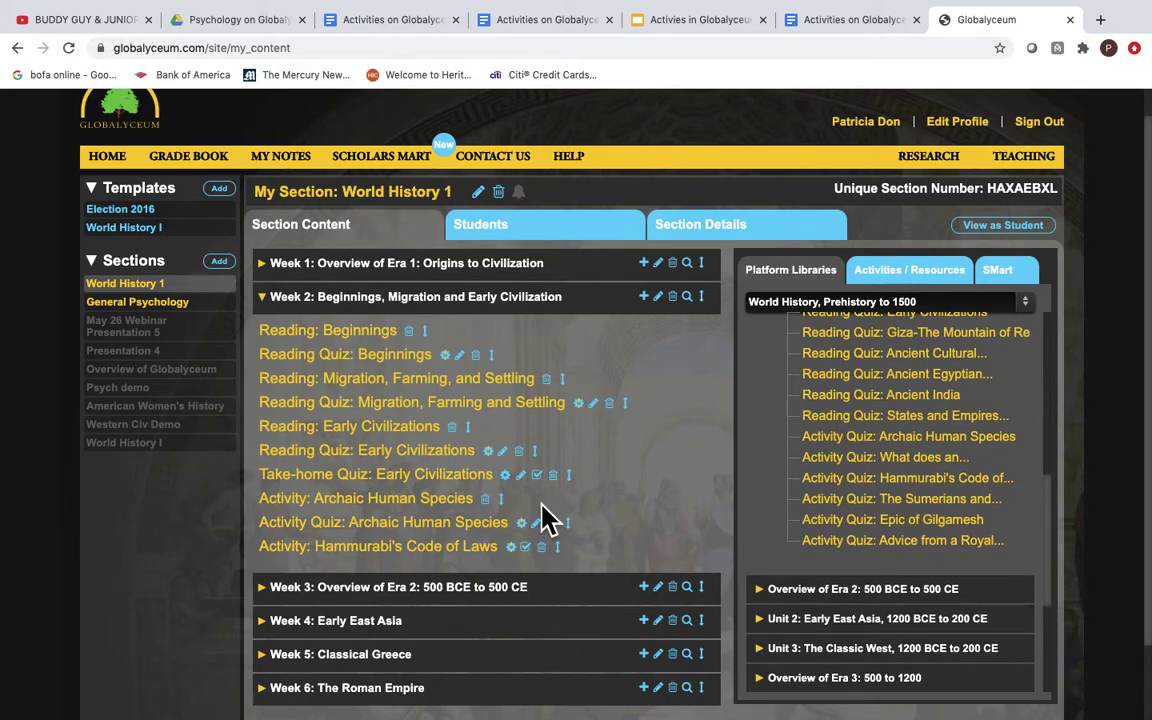
left_click(420, 505)
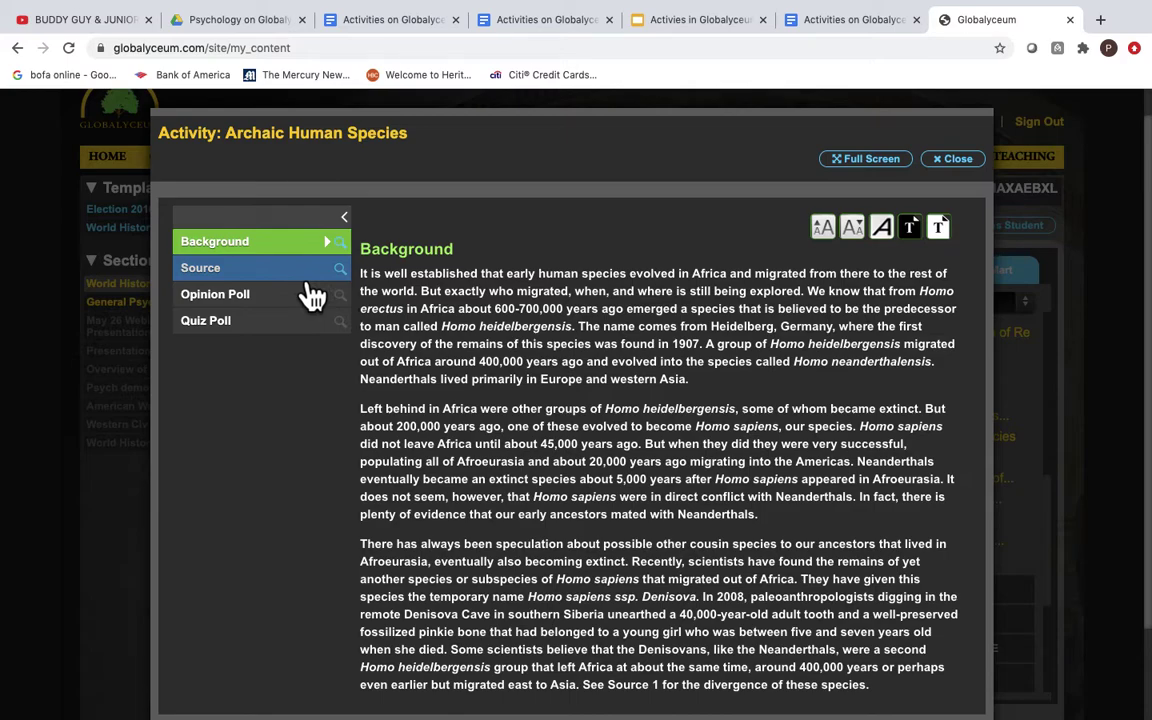
left_click(311, 280)
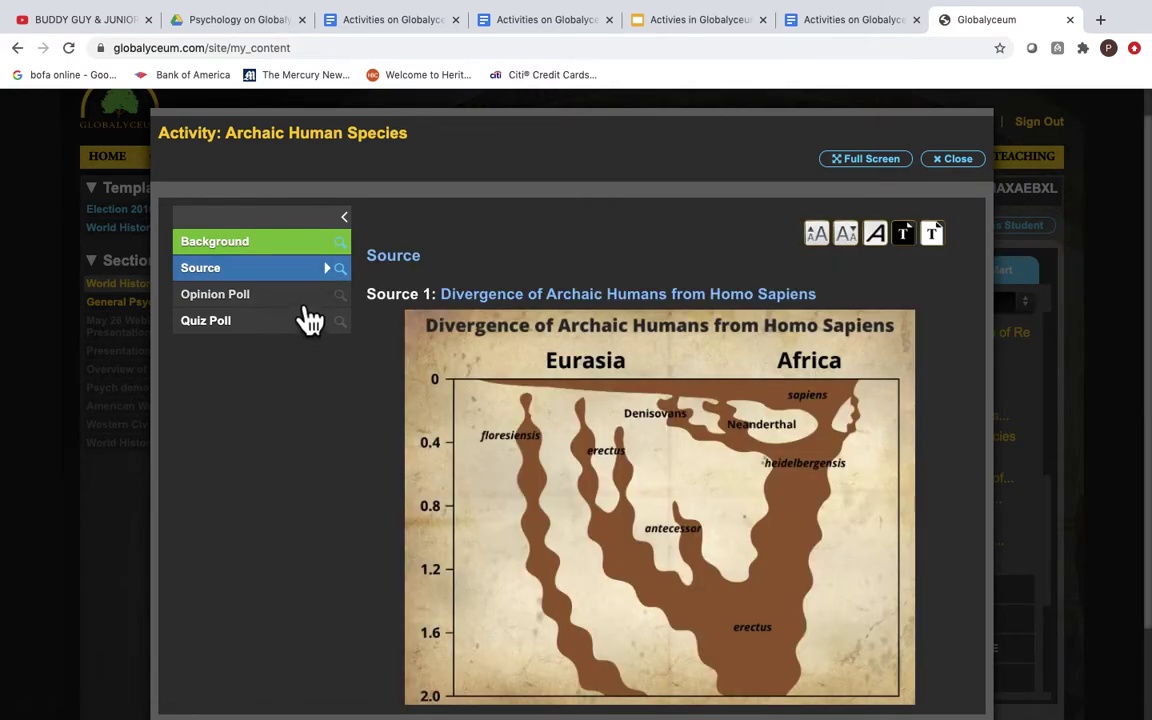
left_click(306, 310)
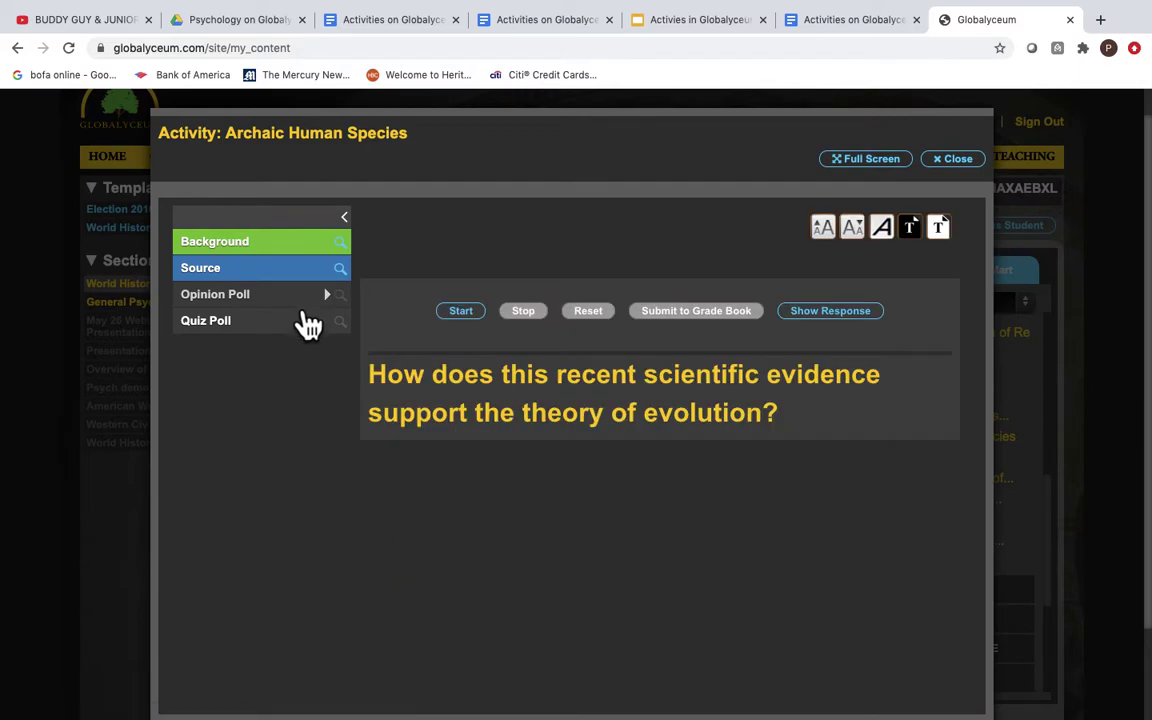
left_click(305, 332)
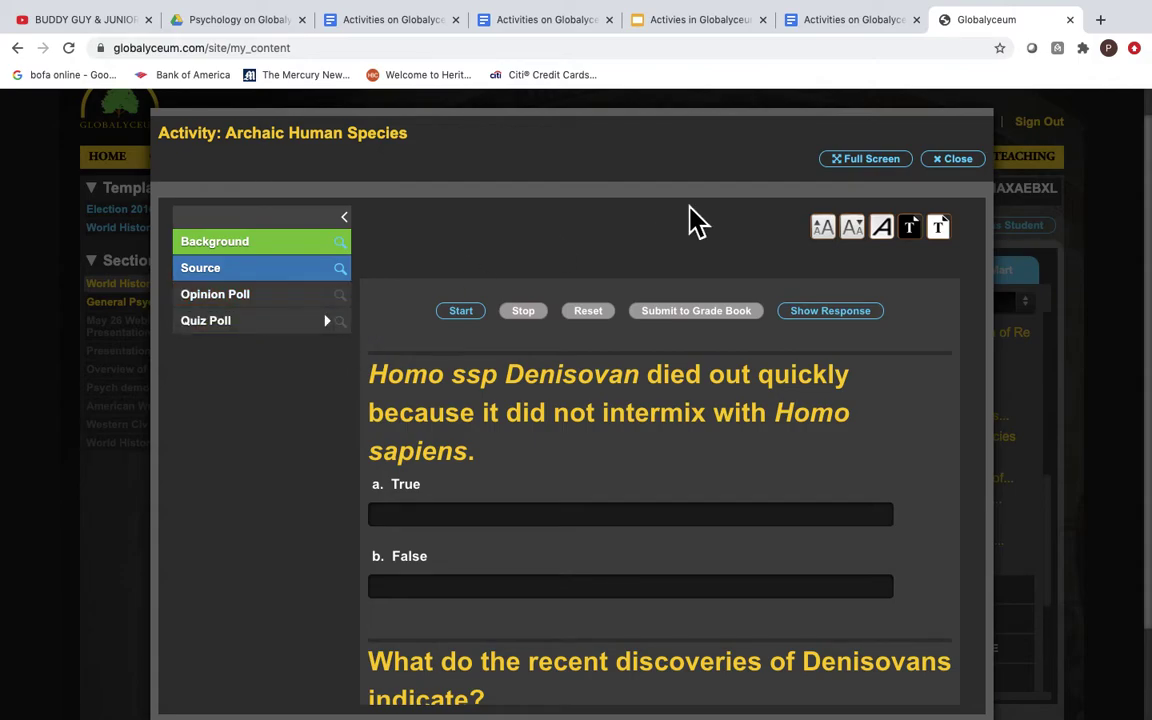
left_click(955, 160)
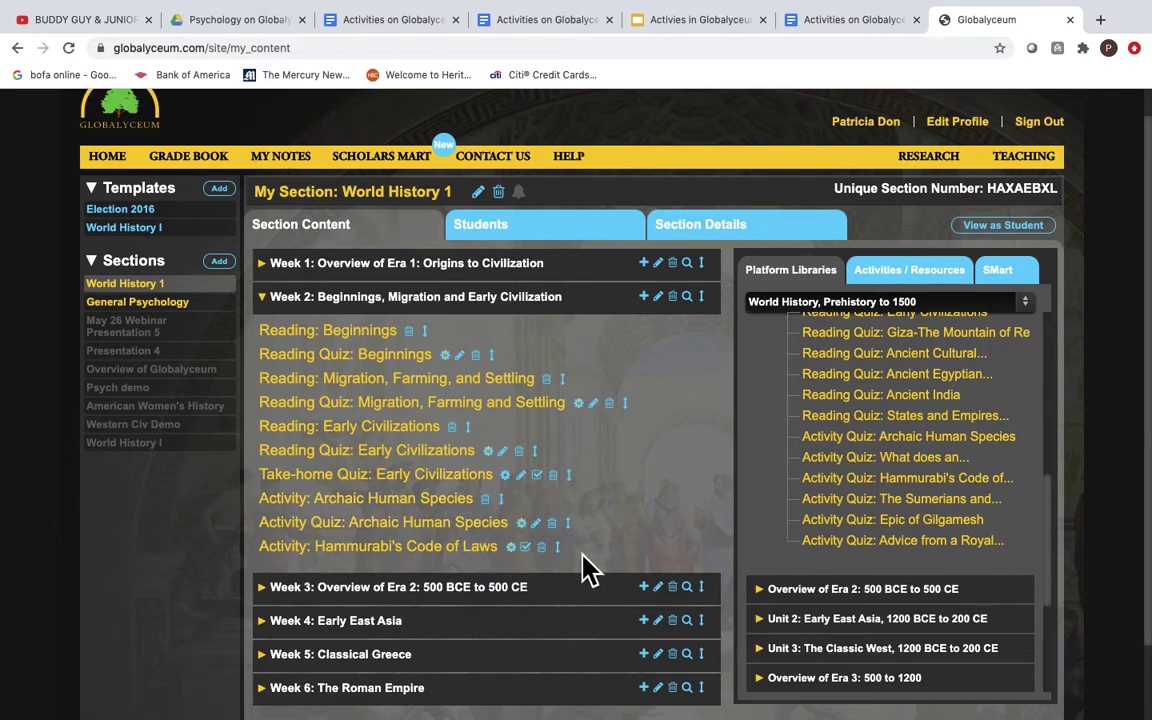
- Open Activity: Hammurabi's Code of Laws from Week 2 at its Analyze the Evidence summary chart
left_click(447, 566)
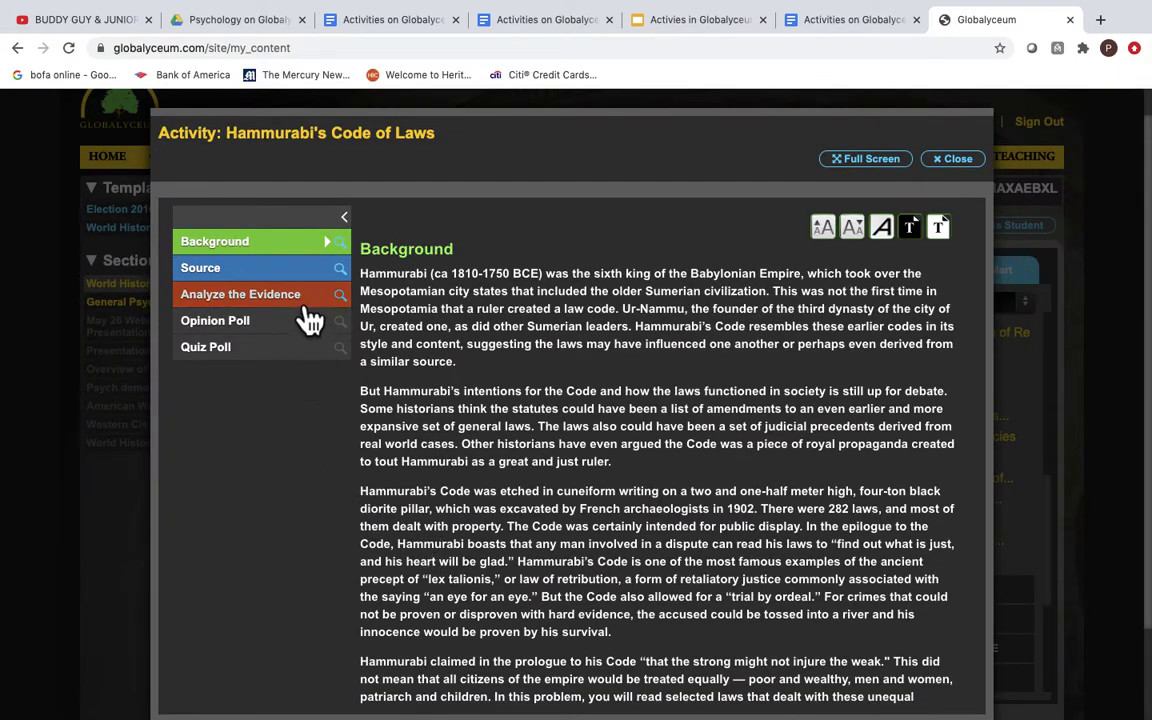
left_click(313, 318)
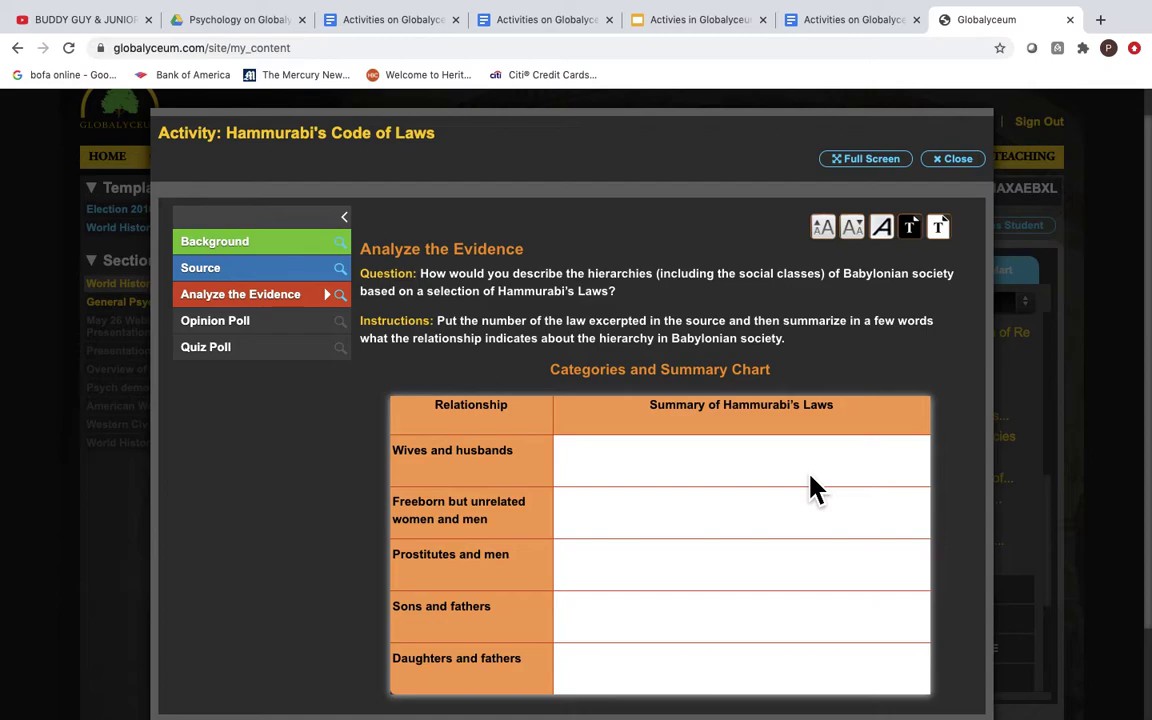
scroll(415, 350, "up", 1)
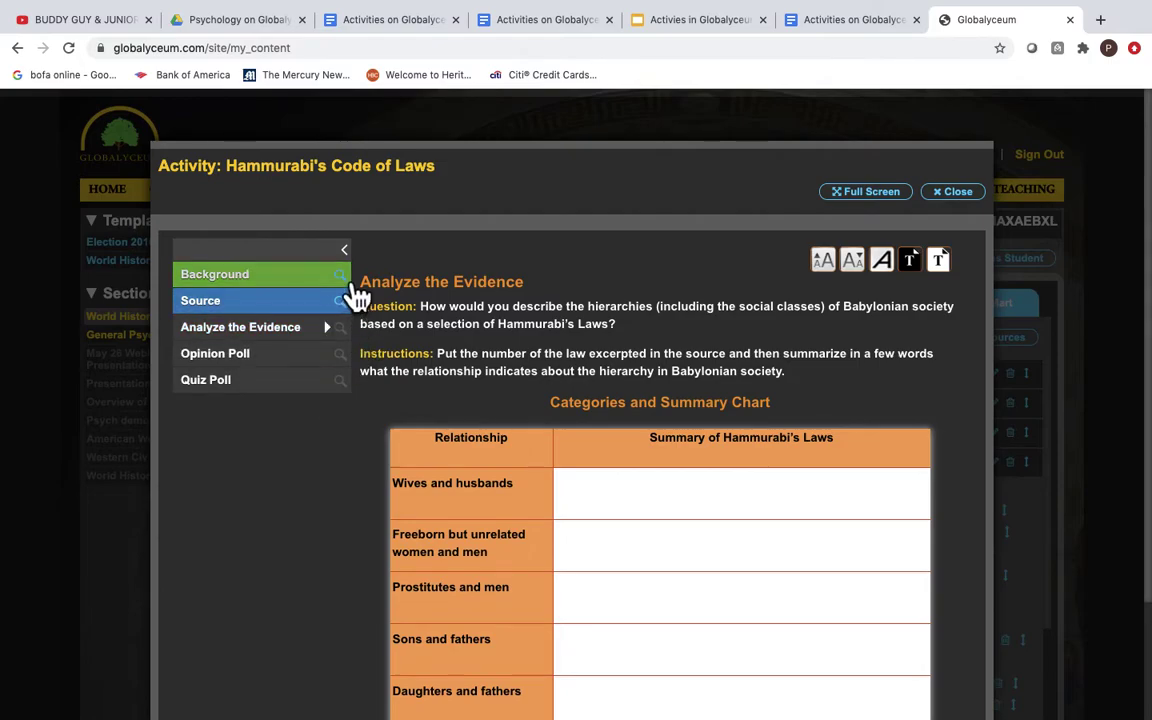
- Close the Hammurabi activity, then open and dismiss the Add Activities / Resources form
left_click(960, 195)
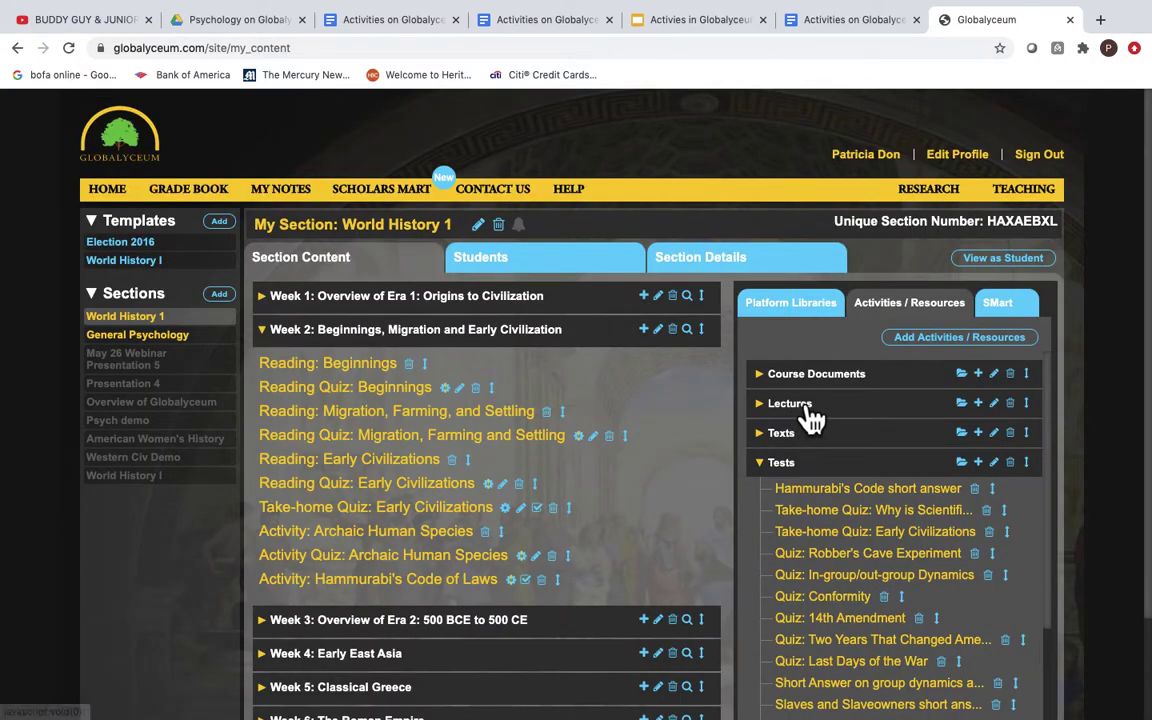
left_click(962, 340)
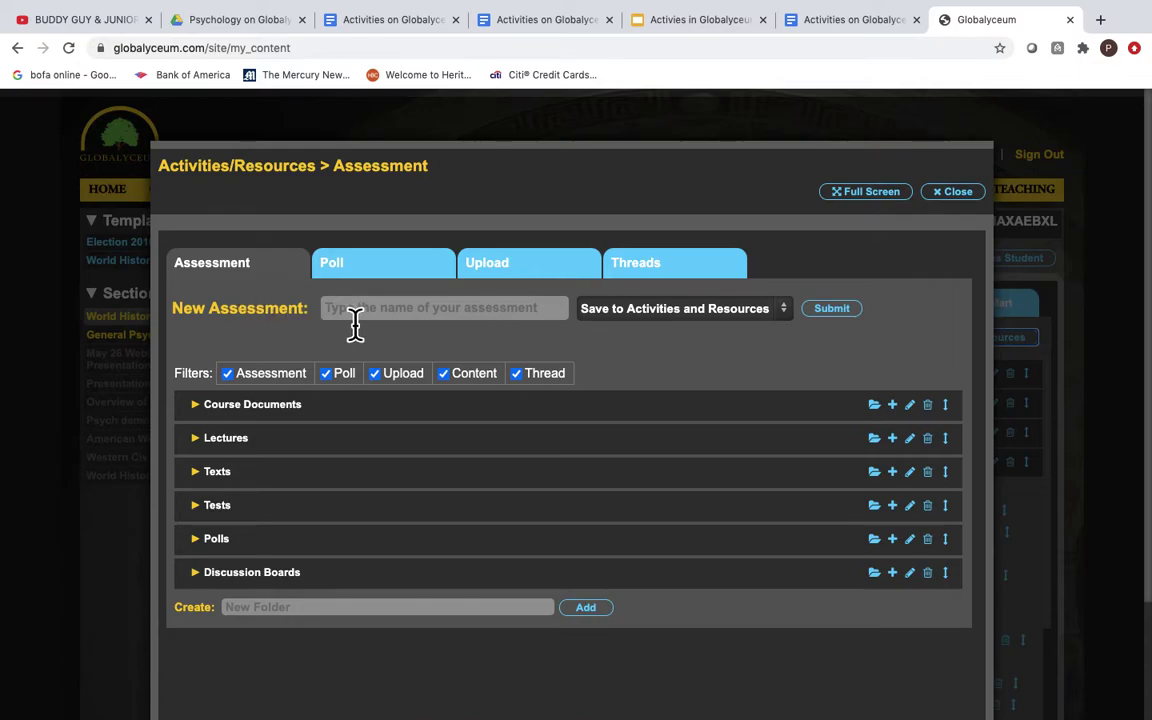
left_click(958, 198)
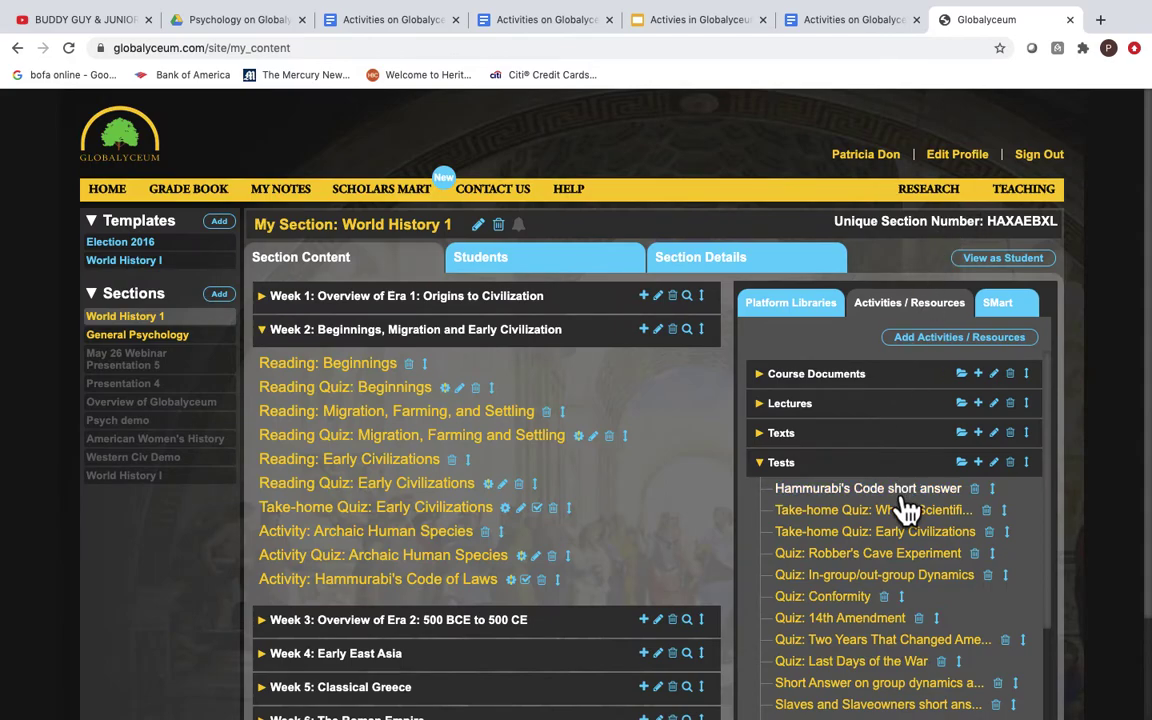
- Place the Hammurabi's Code short answer test into Week 2 and view its assessment details
left_click_drag(893, 496, 676, 599)
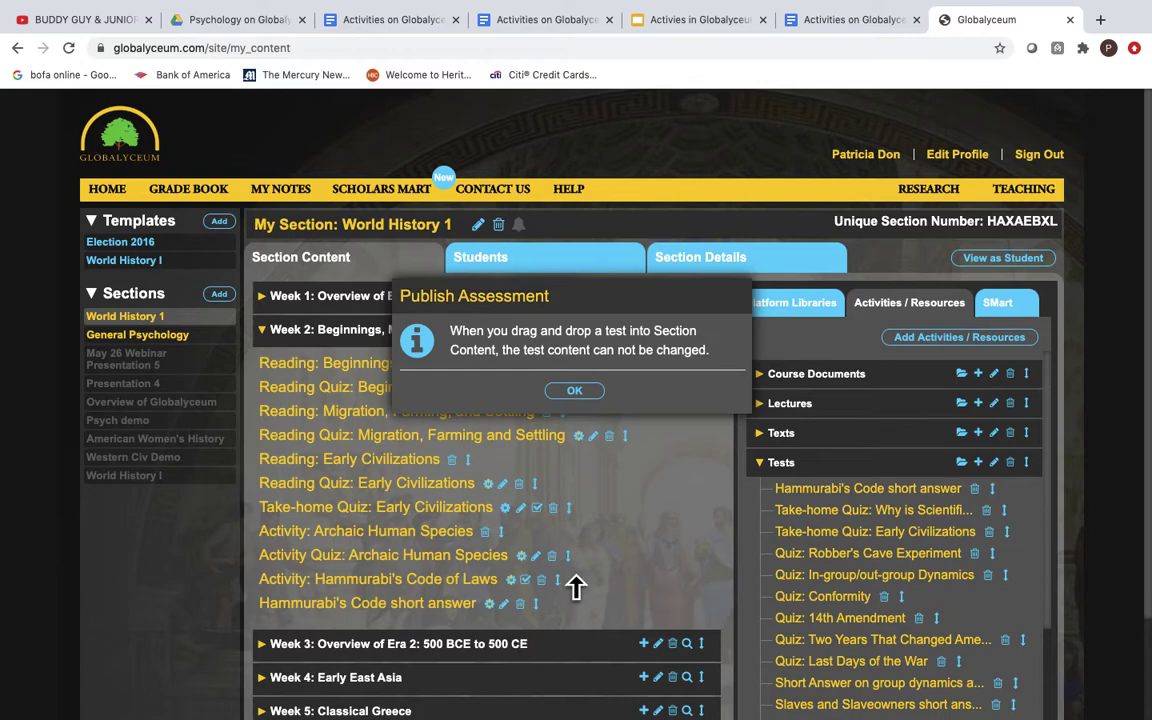
left_click(576, 392)
left_click(443, 605)
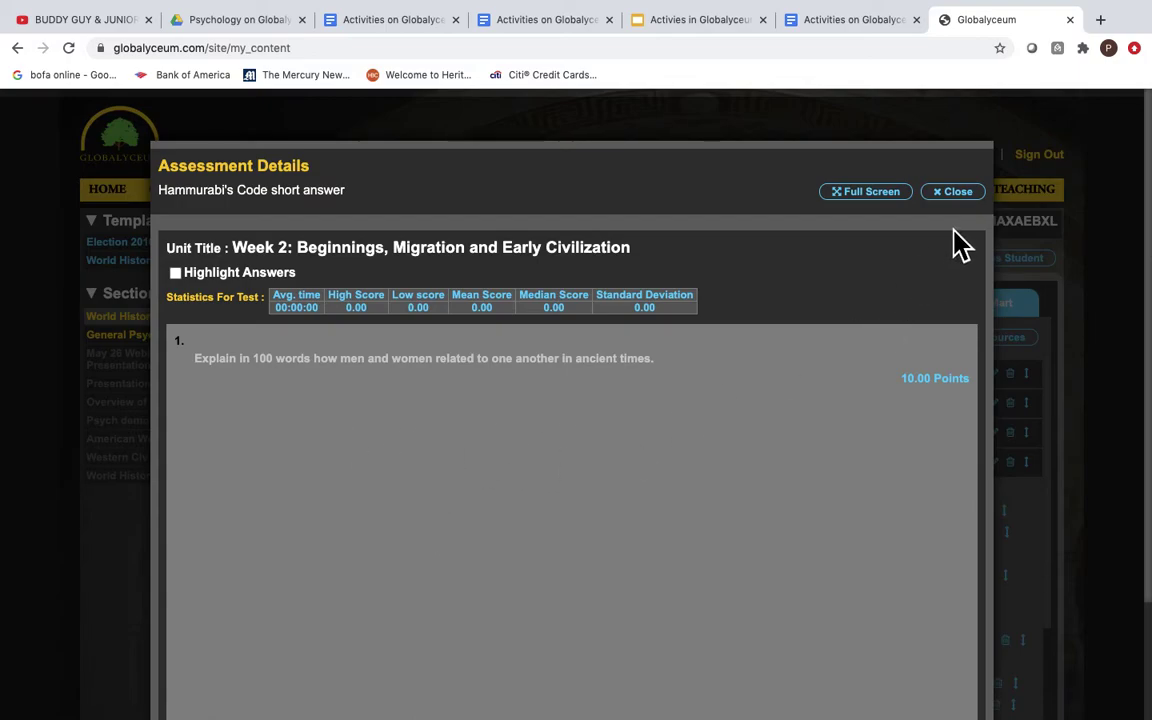
- Close the short answer Assessment Details to return to the World History 1 content
left_click(955, 192)
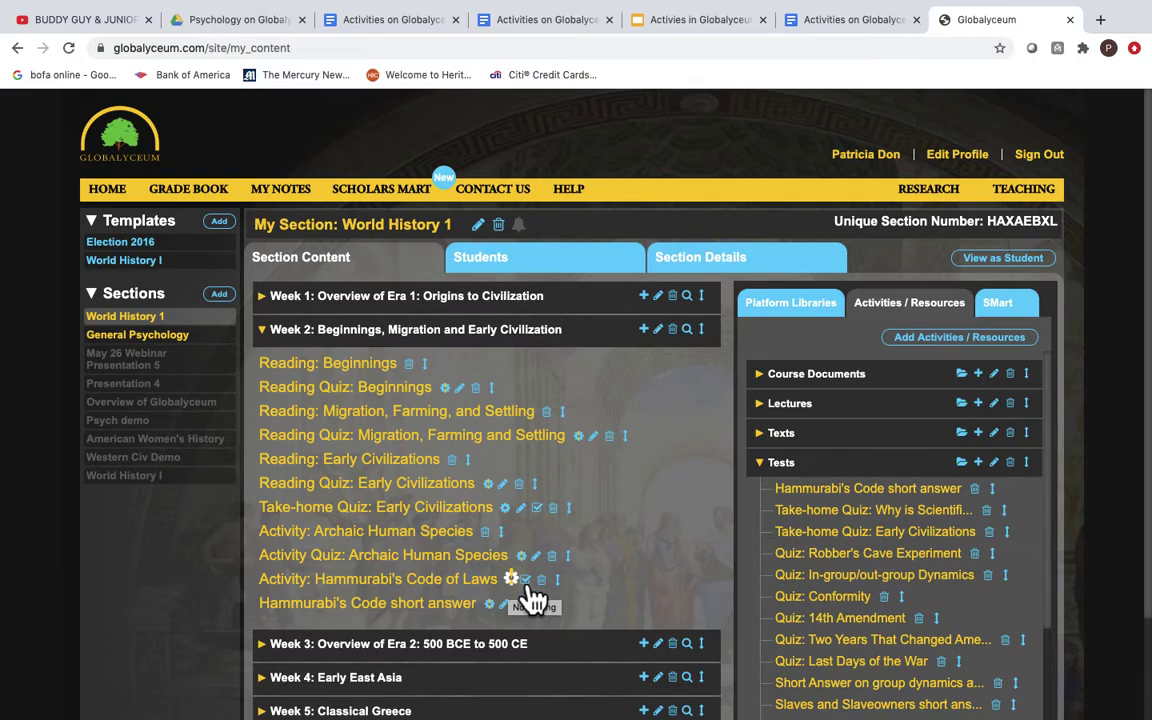
- Make Analyze the Evidence a graded group assignment and split the 20 students into 5 groups
left_click(528, 584)
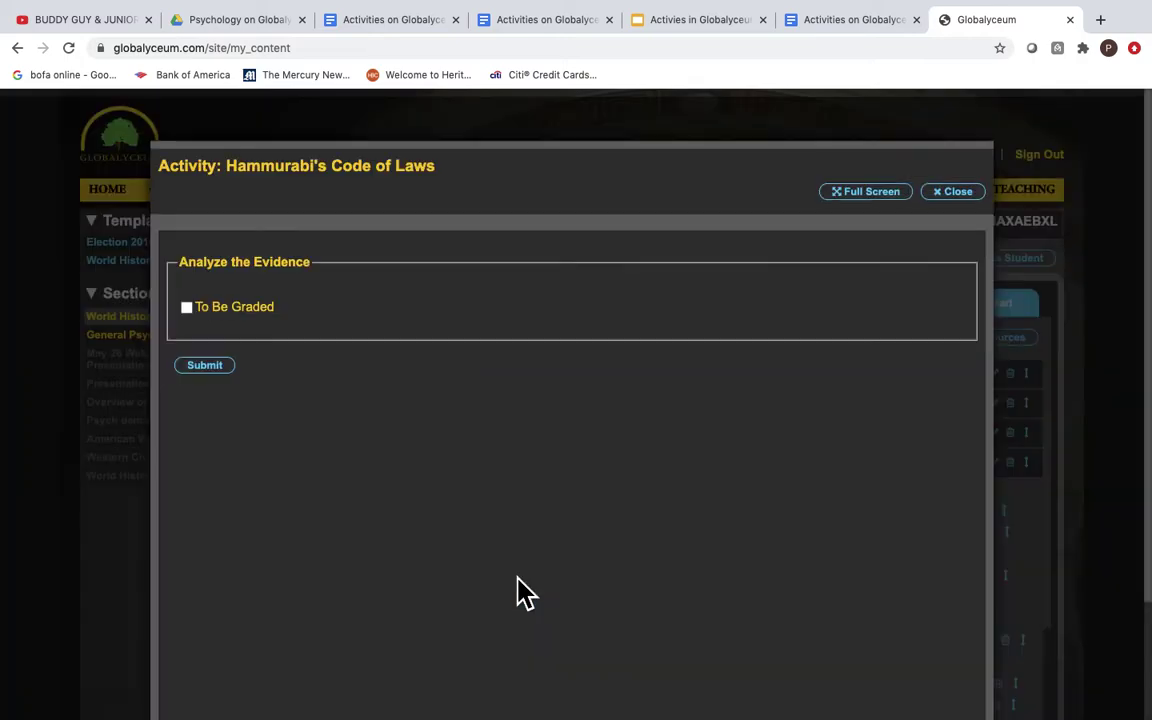
left_click(195, 311)
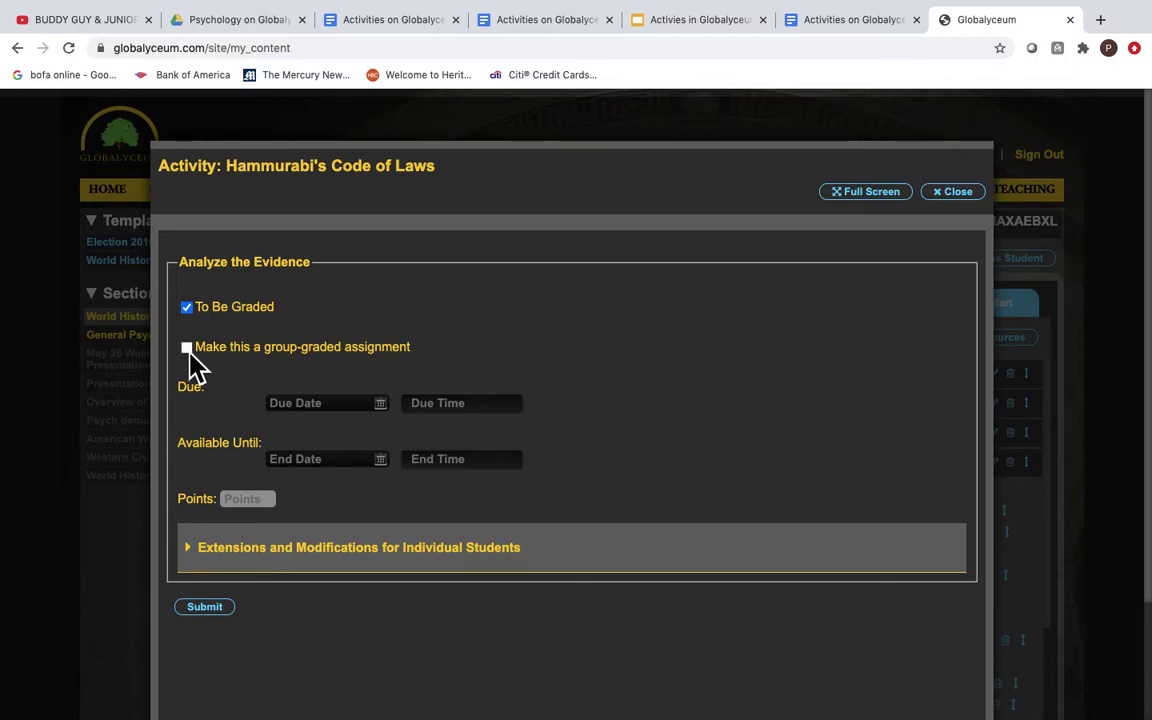
left_click(188, 350)
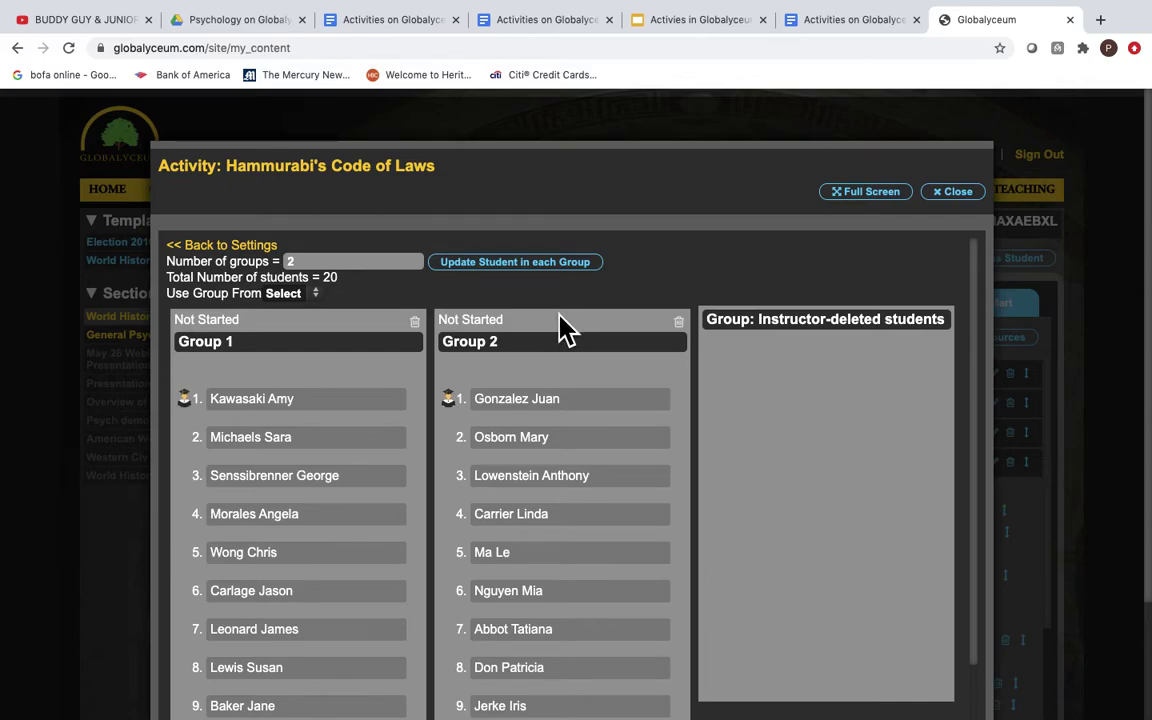
double_click(338, 262)
key("BackSpace")
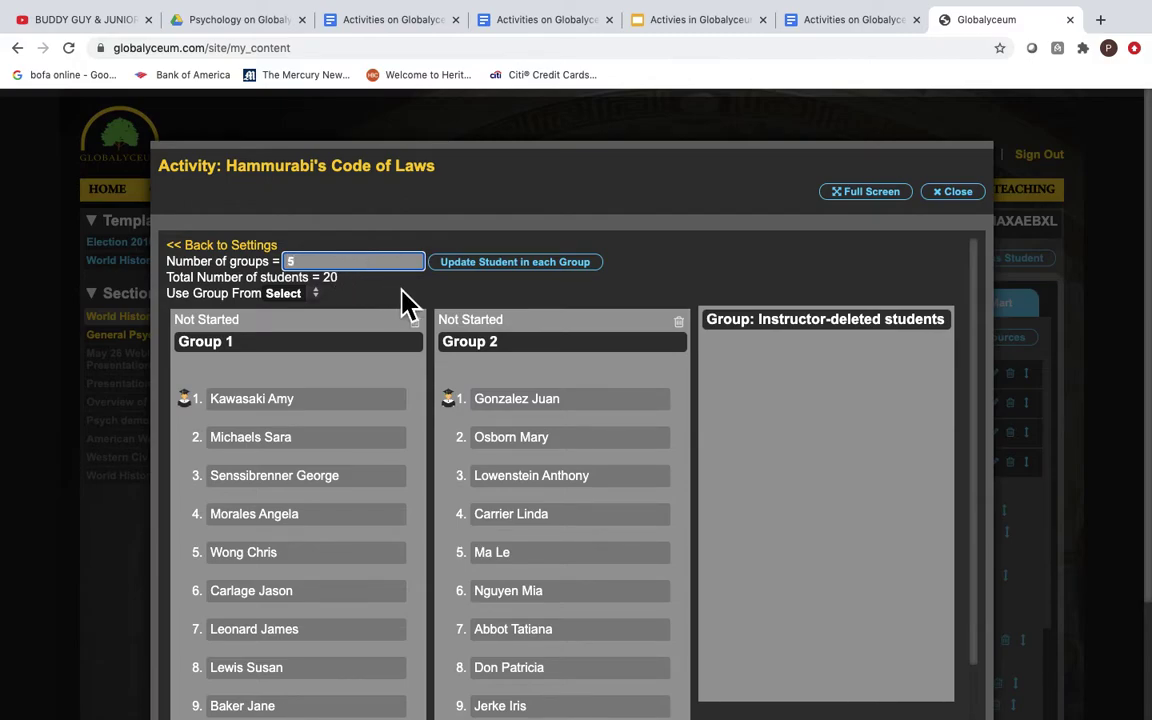
left_click(529, 268)
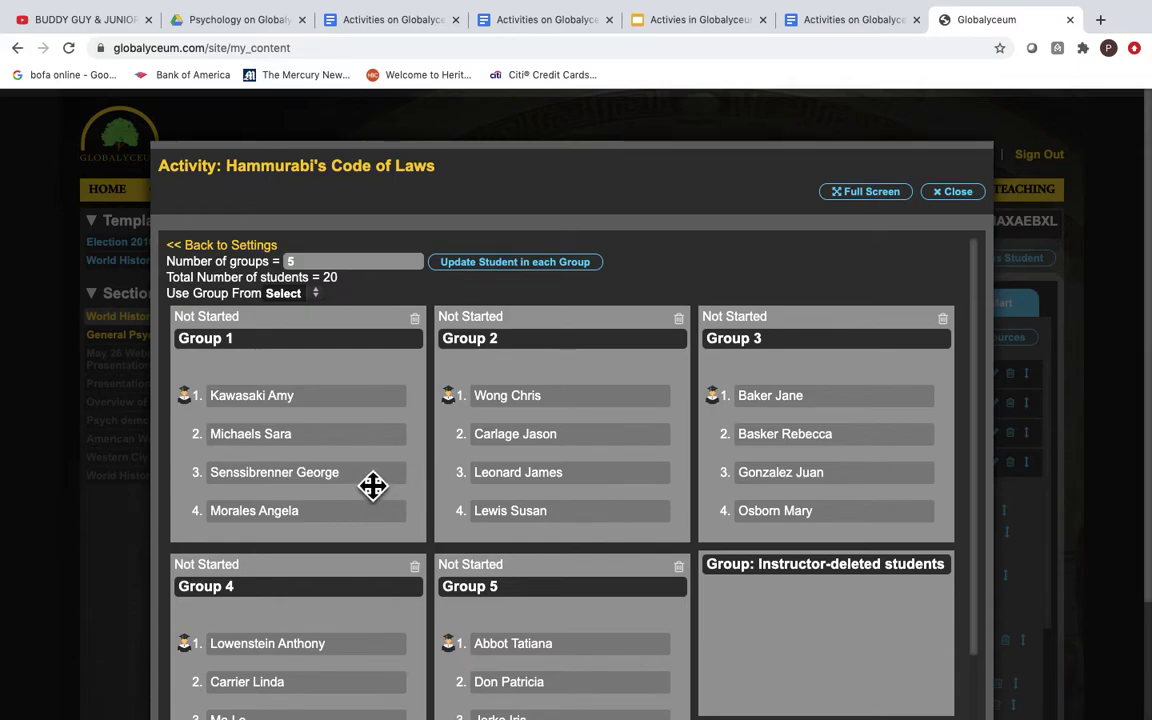
- Swap students between Groups 1 and 2, reorder Group 2, and move one to instructor-deleted students
left_click_drag(374, 486, 650, 560)
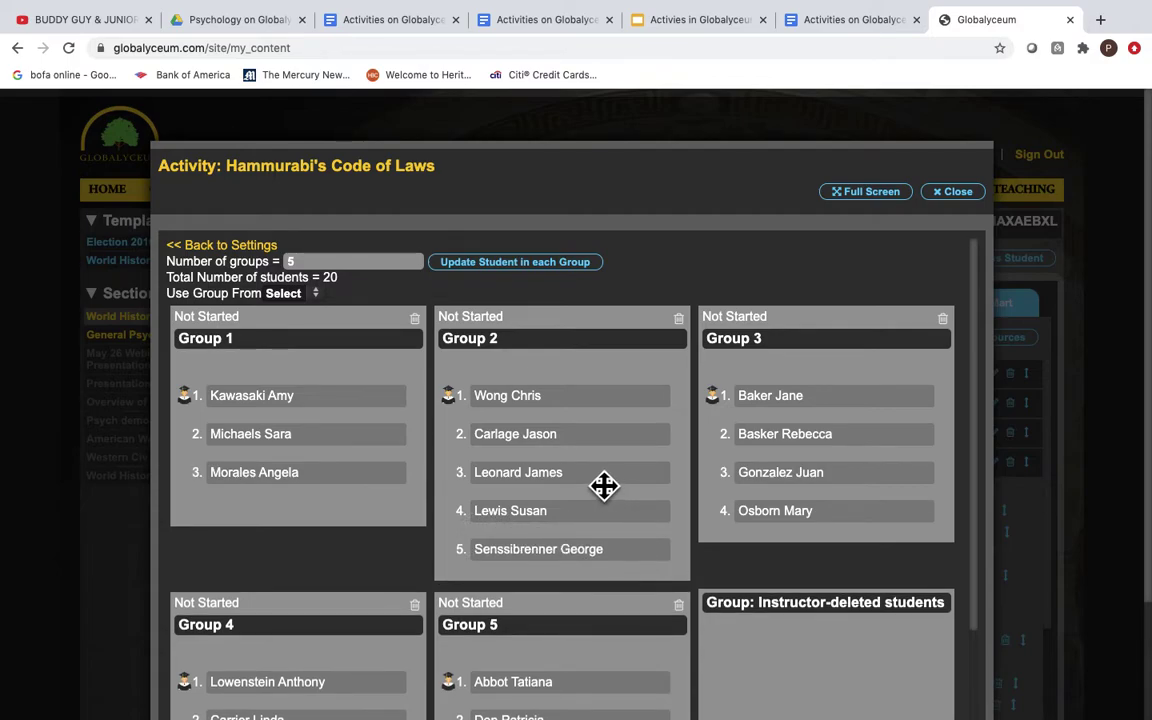
left_click_drag(604, 486, 332, 524)
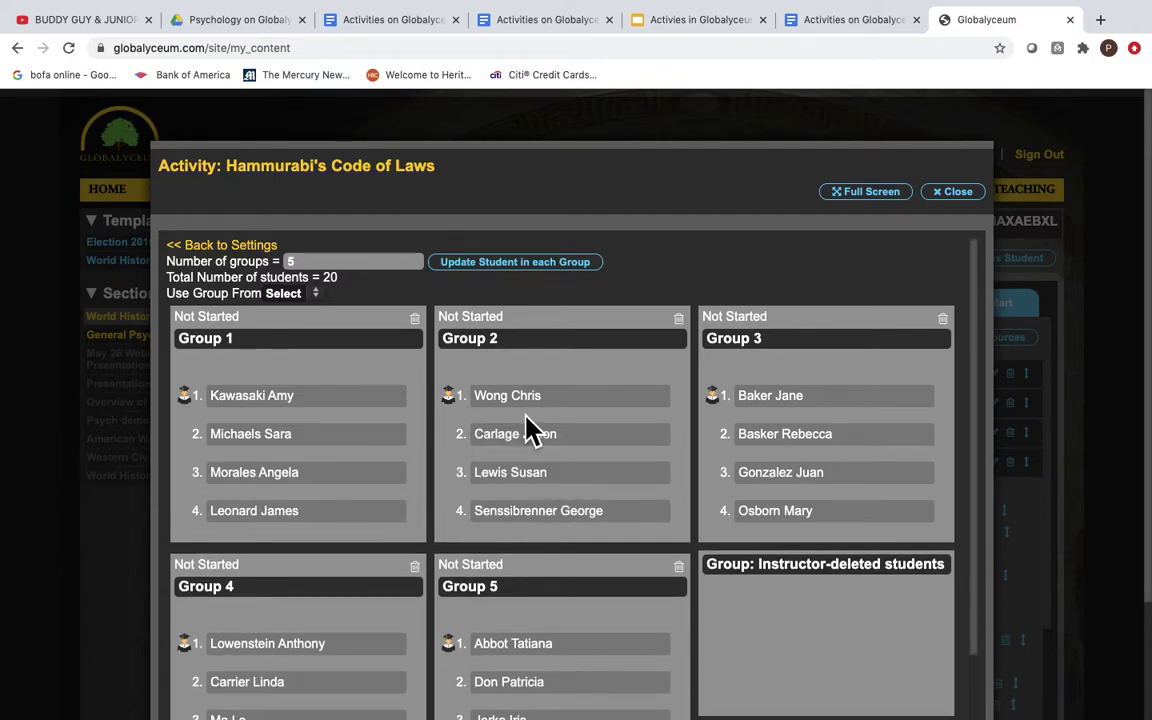
left_click_drag(532, 440, 536, 407)
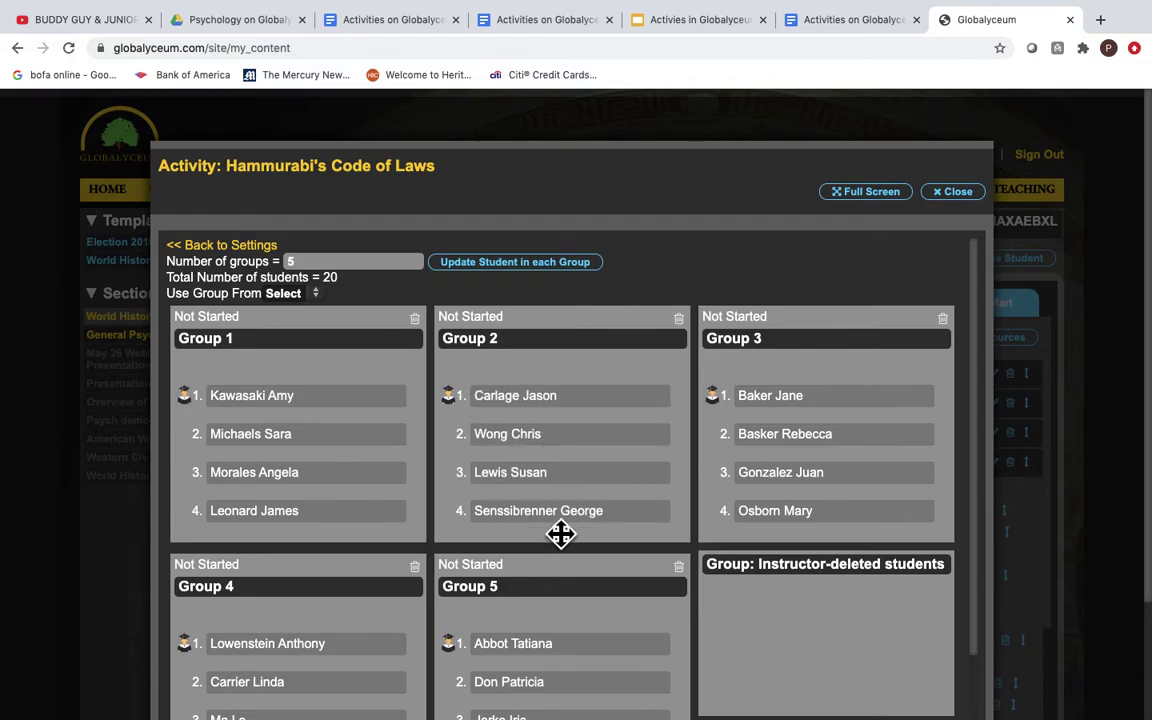
left_click_drag(557, 525, 819, 620)
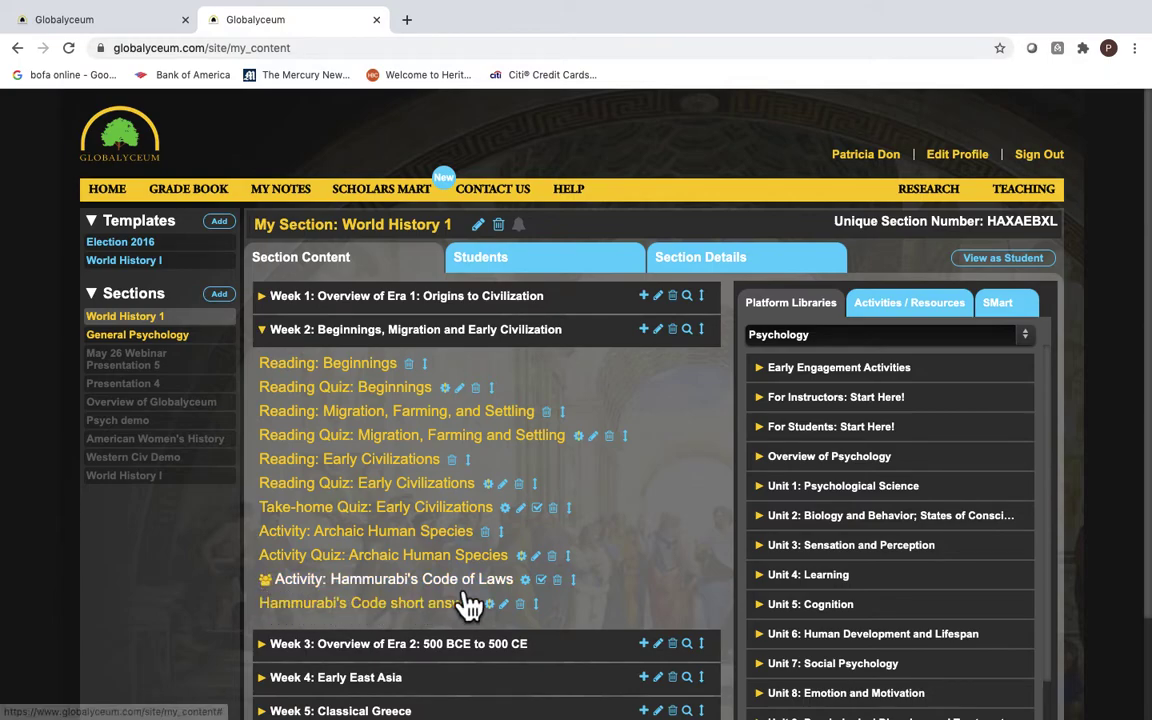
- Open the Hammurabi activity's grading view and select Group 5's Analyze the Evidence submission
left_click(560, 592)
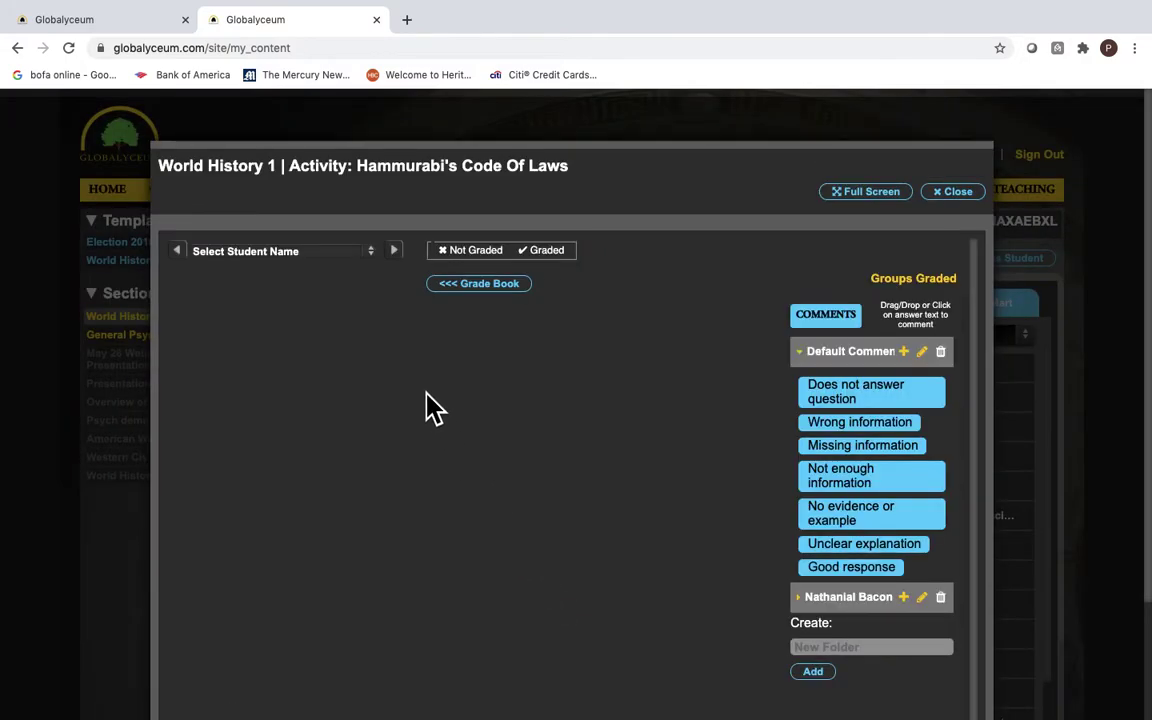
left_click(379, 259)
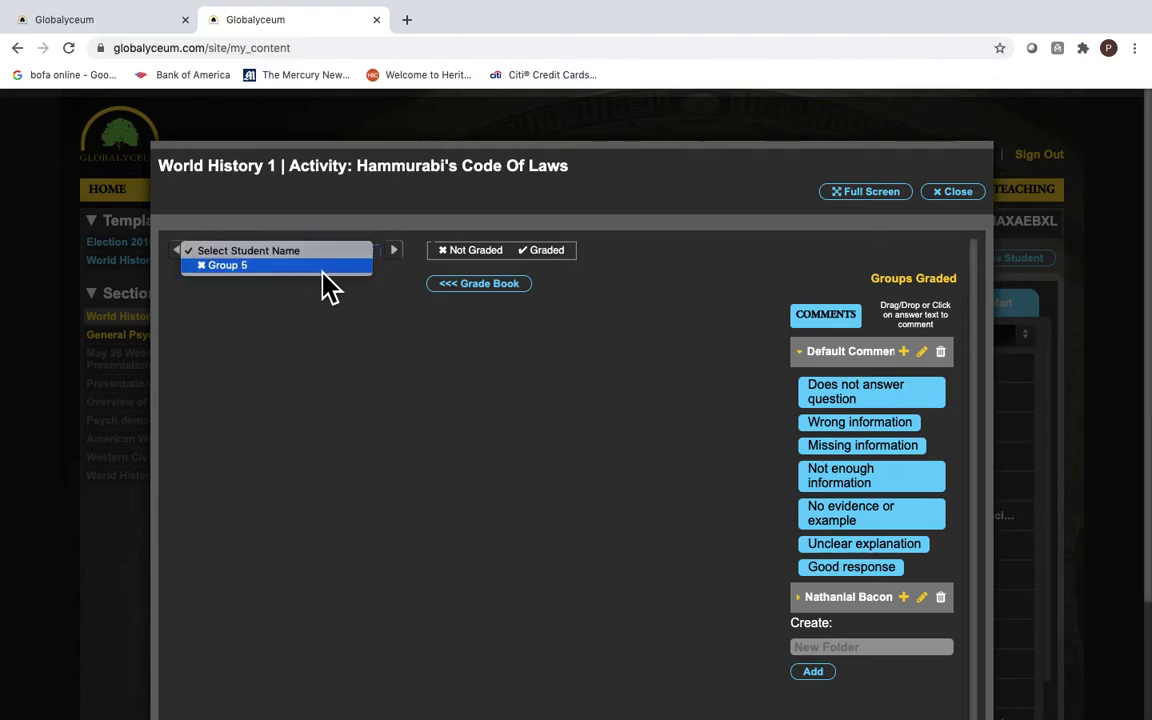
left_click(323, 272)
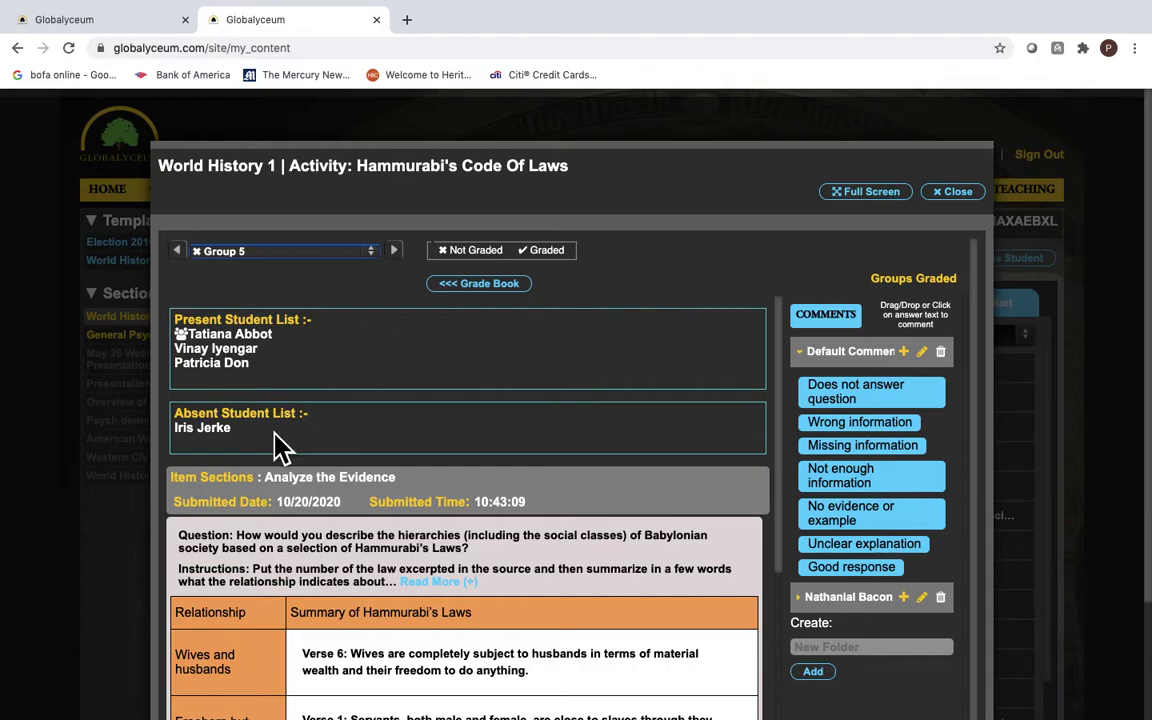
- Enter a grade of 9 for Group 5 and submit it to the Grade Book
scroll(383, 540, "down", 3)
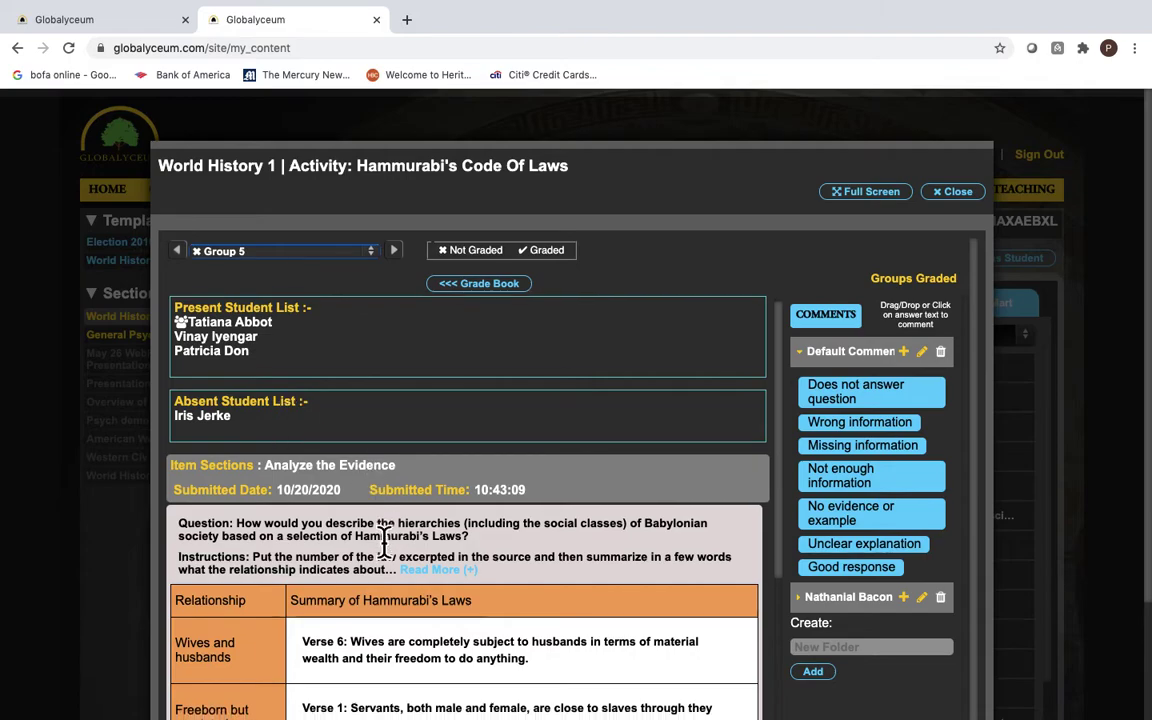
scroll(383, 540, "down", 4)
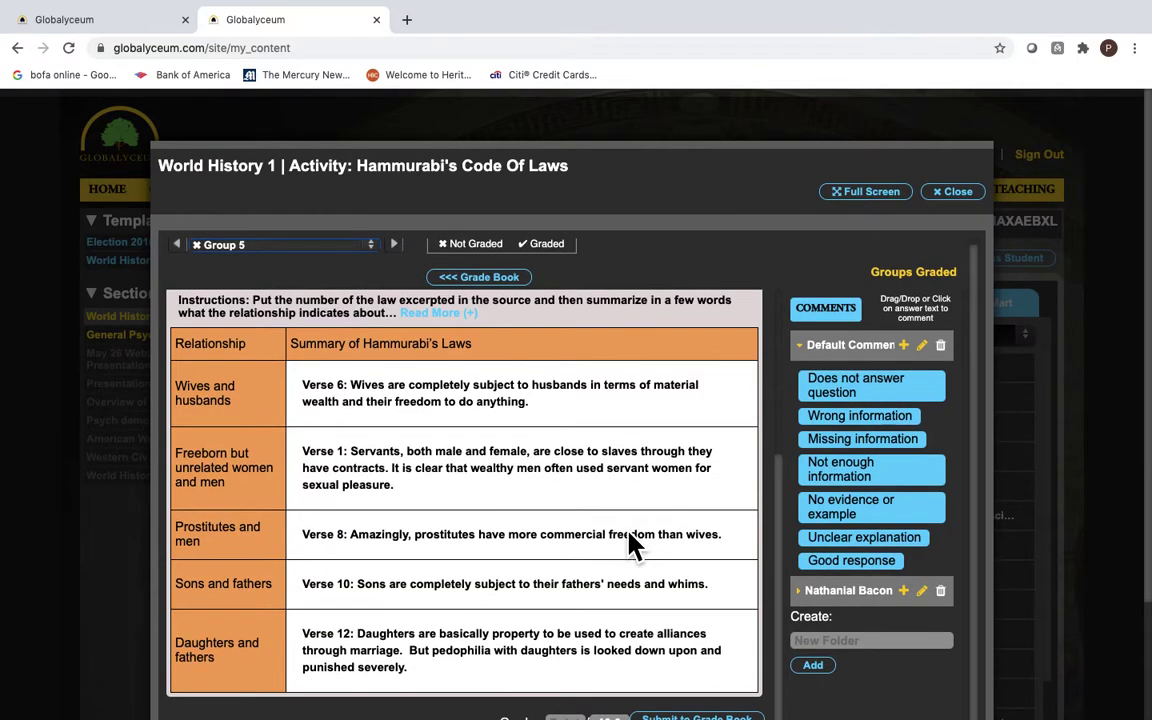
scroll(628, 538, "down", 1)
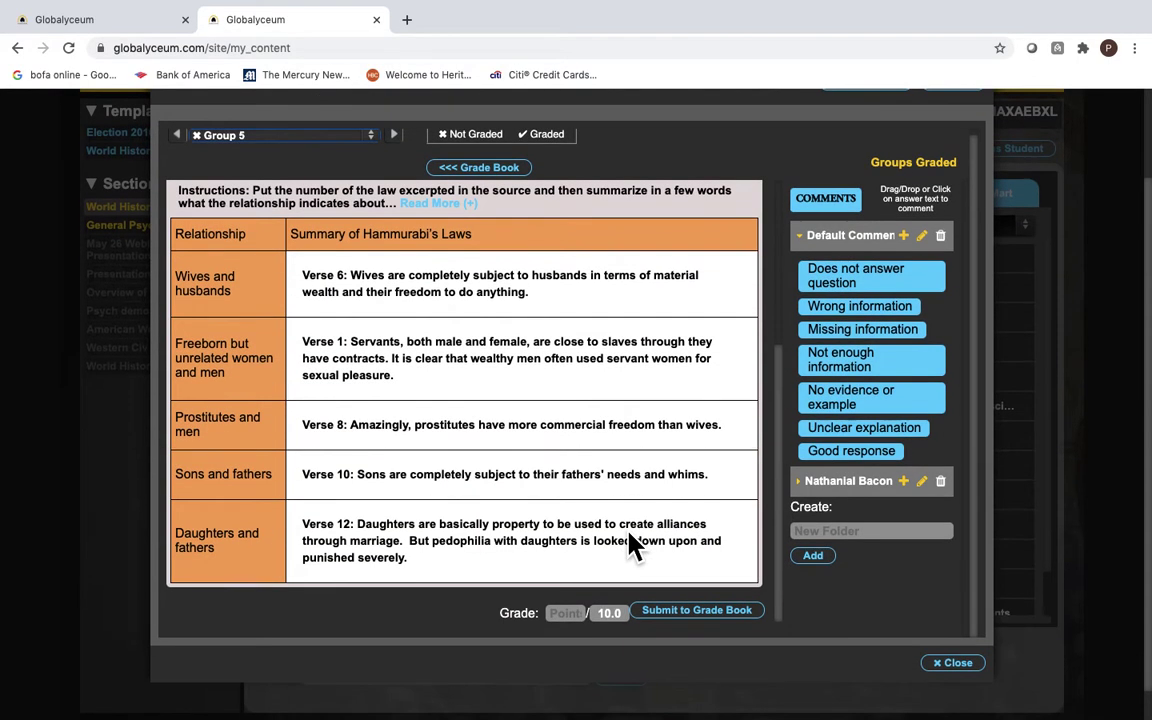
left_click(566, 615)
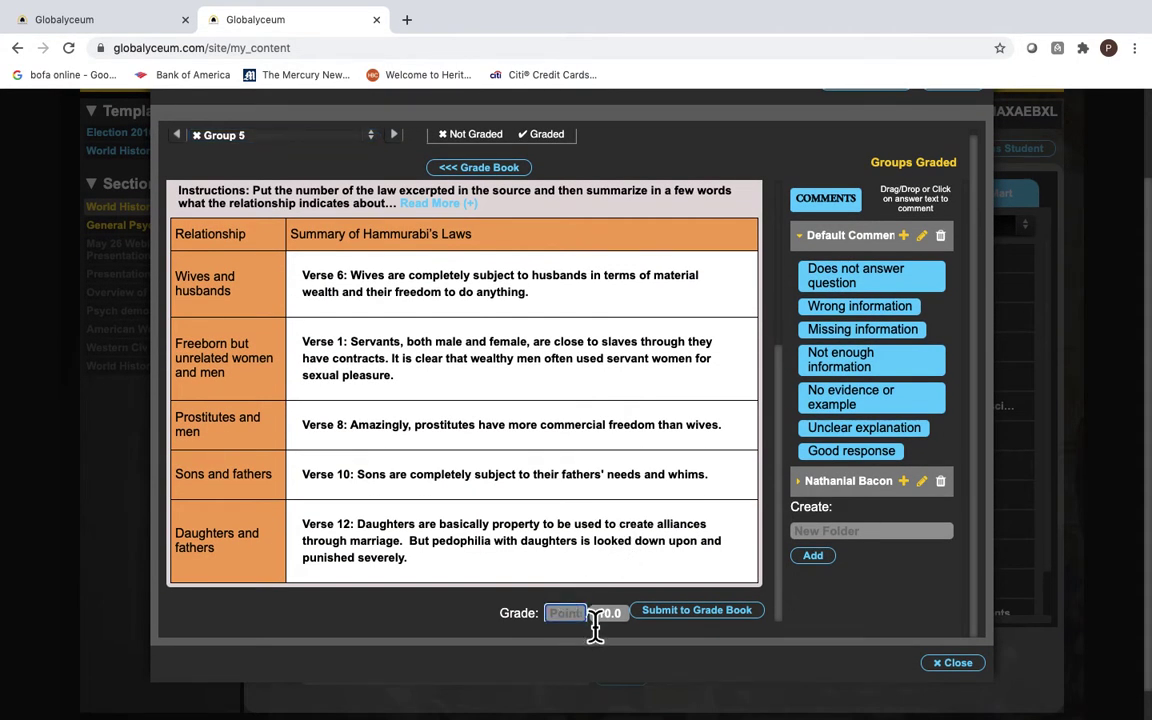
type("9")
left_click(715, 637)
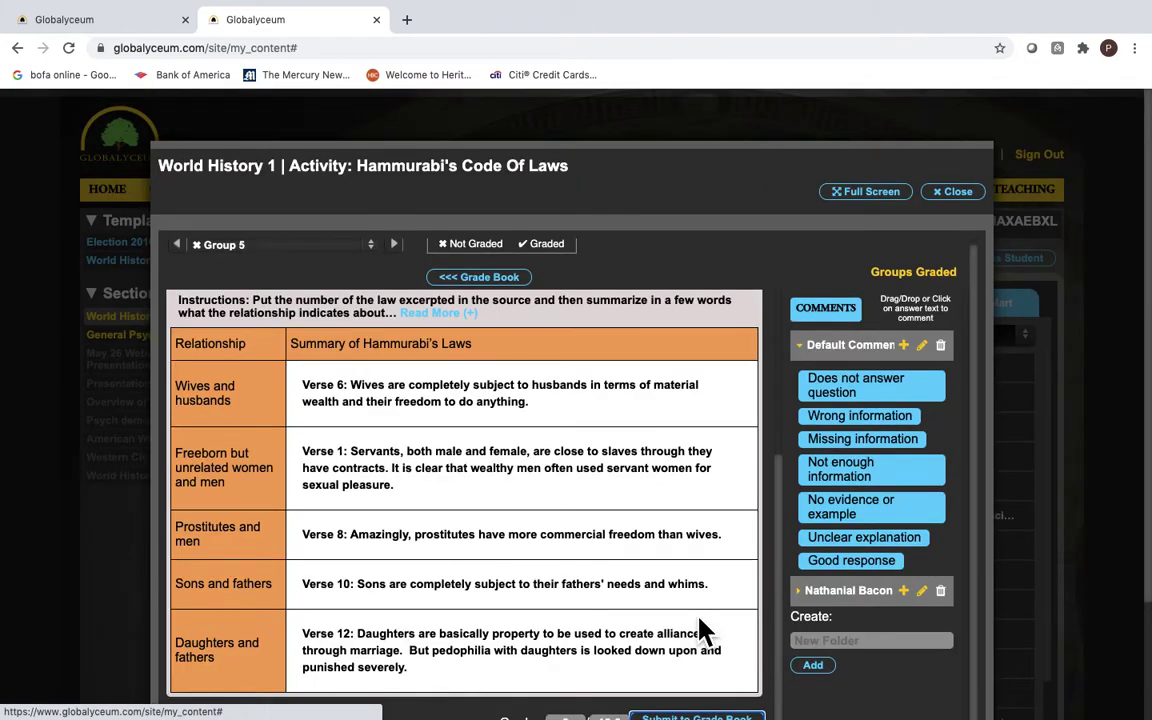
- Open the World History 1 Grade Book showing 9.00 for Hammurabi Analyze
left_click(490, 293)
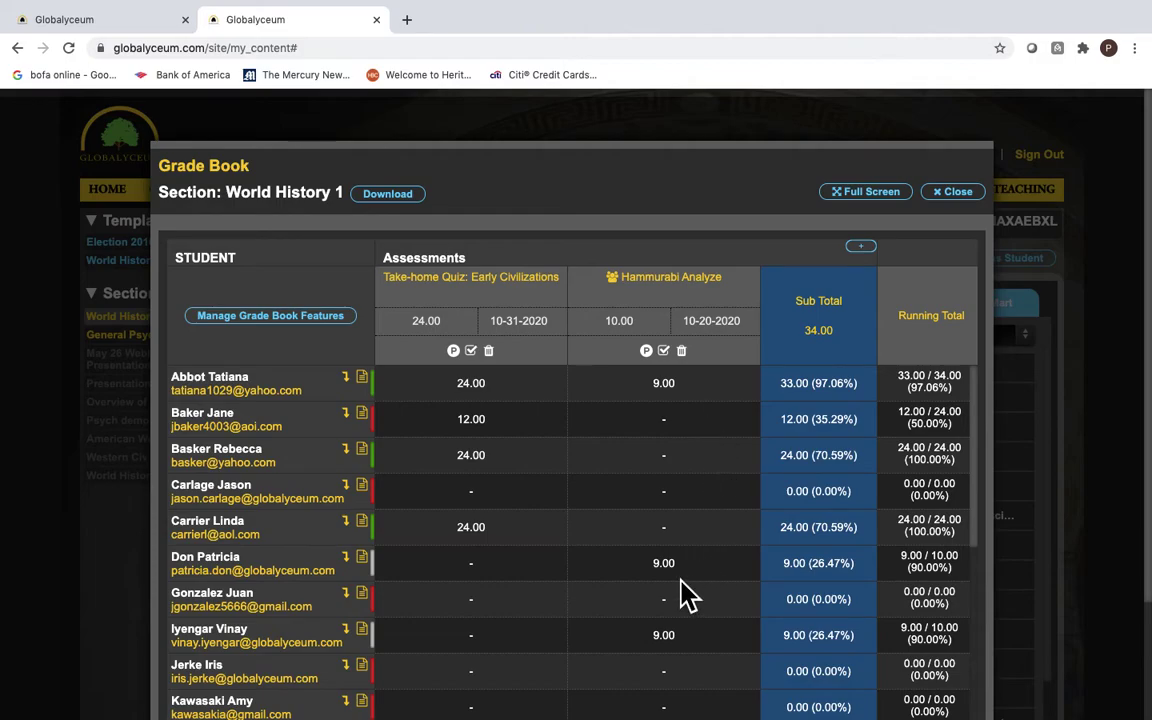
scroll(689, 661, "down", 2)
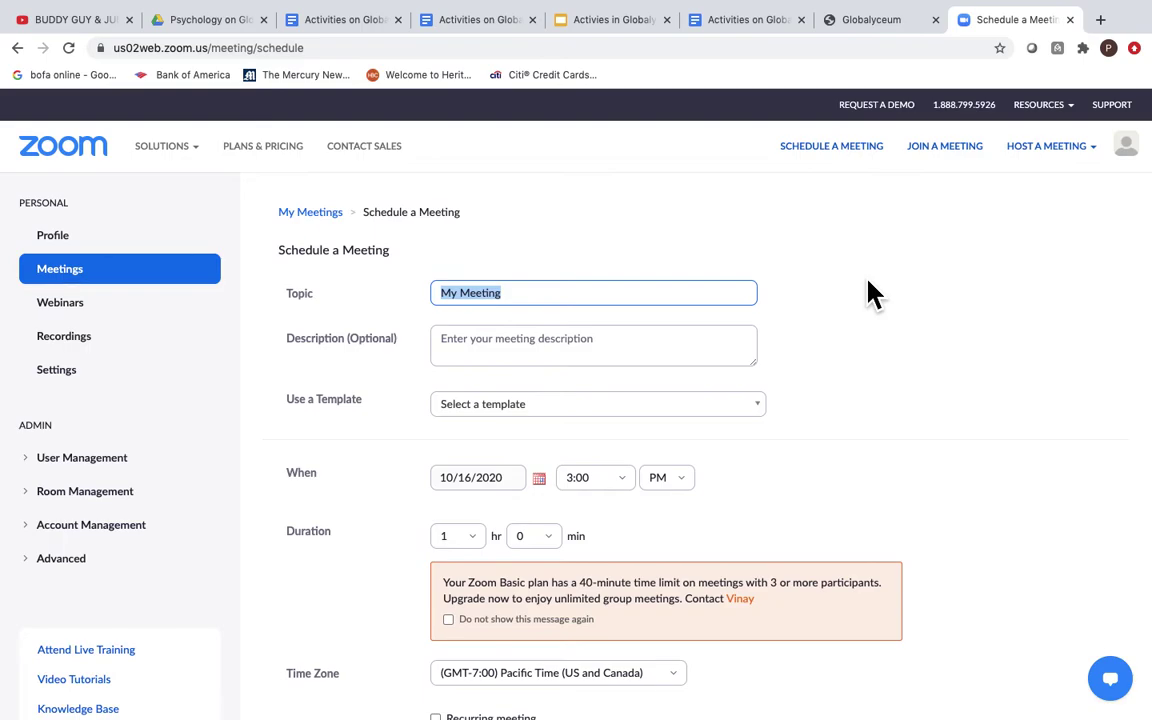
scroll(870, 293, "down", 3)
scroll(870, 293, "down", 10)
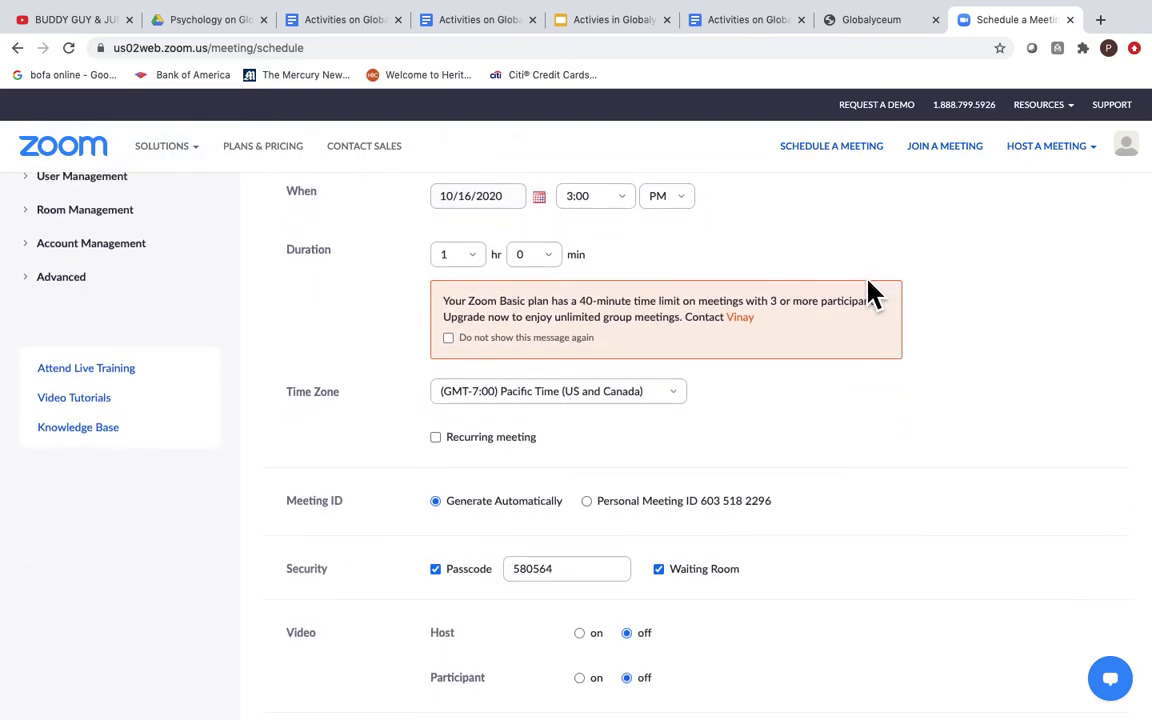
scroll(870, 293, "down", 6)
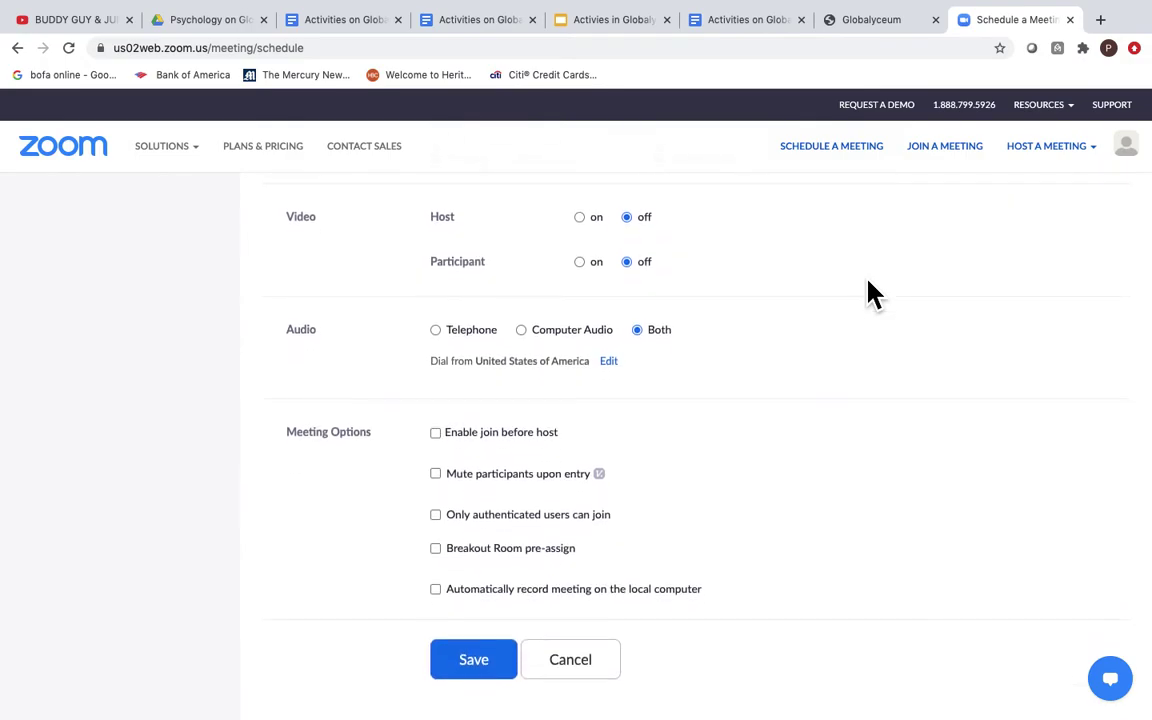